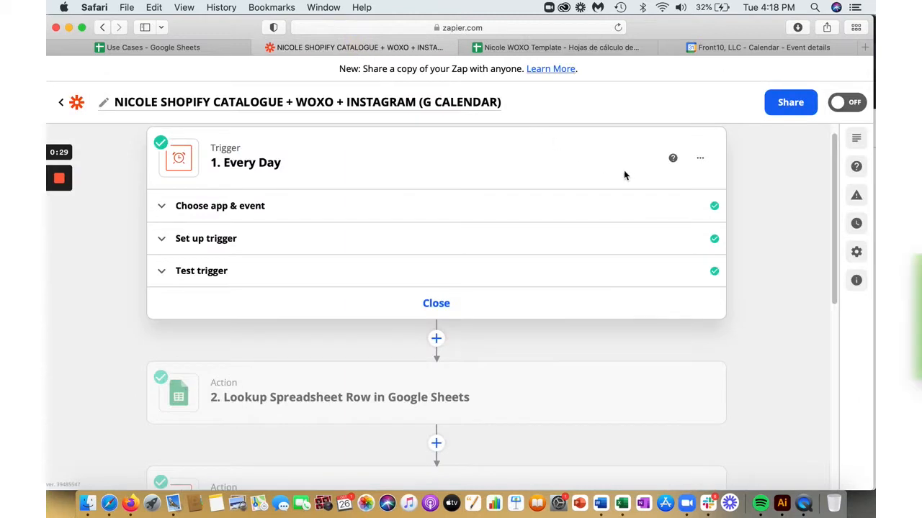
# Step: Review the Every Day trigger's app and event selection and its weekend and time-of-day settings
pyautogui.click(202, 207)
pyautogui.click(157, 218)
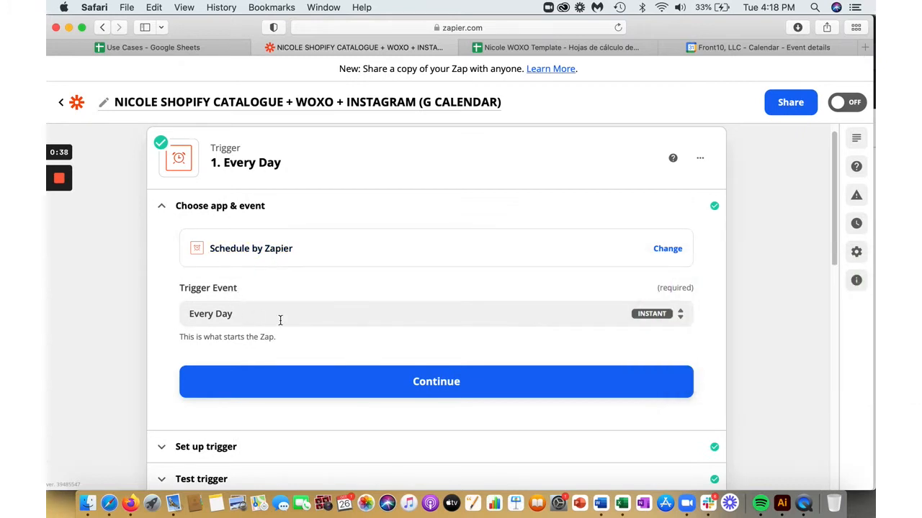
pyautogui.scroll(-5, 339, 301)
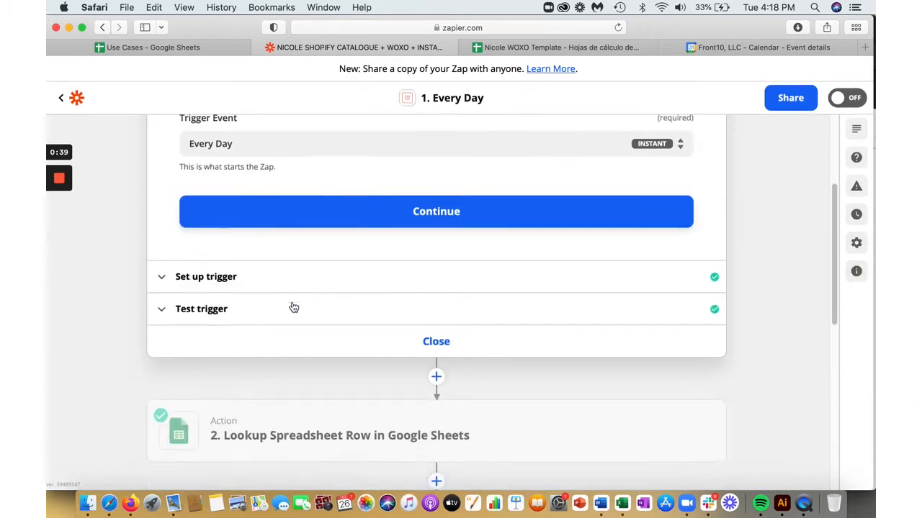
pyautogui.click(161, 276)
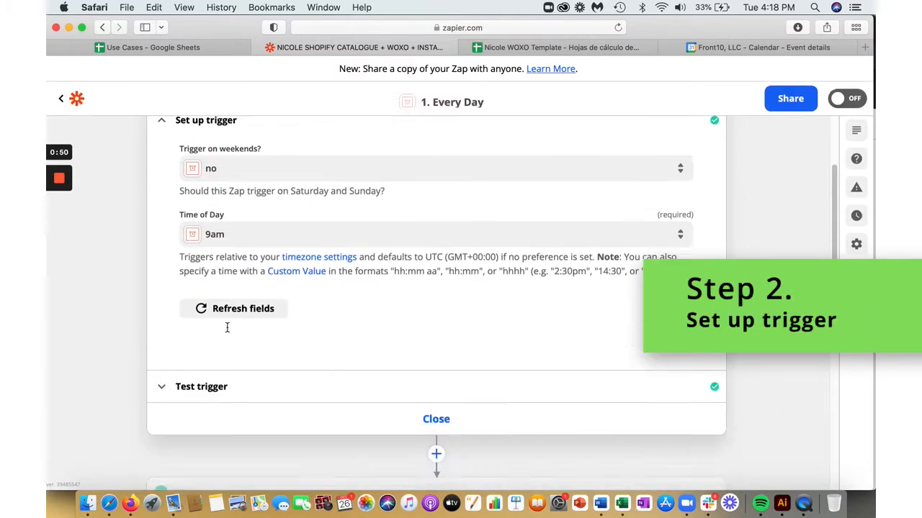
# Step: Open the Lookup Spreadsheet Row action and check its app and event selection
pyautogui.scroll(-5, 226, 325)
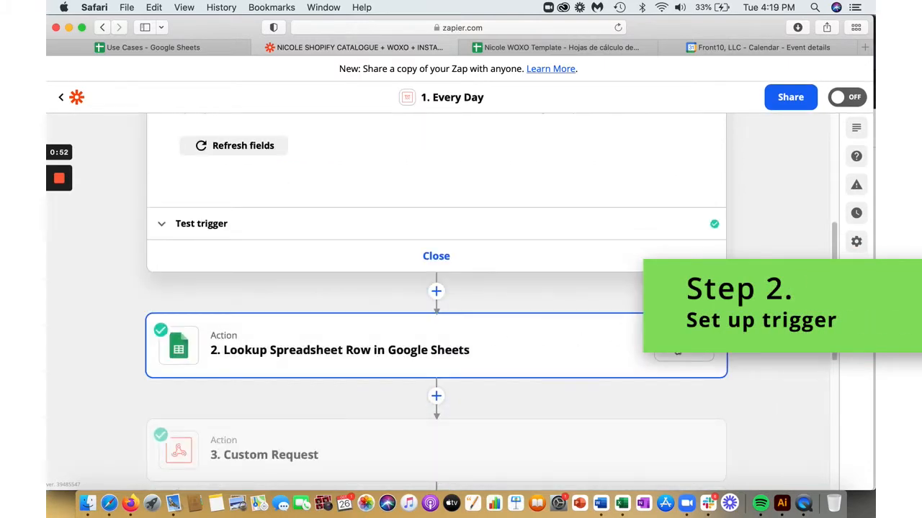
pyautogui.click(656, 352)
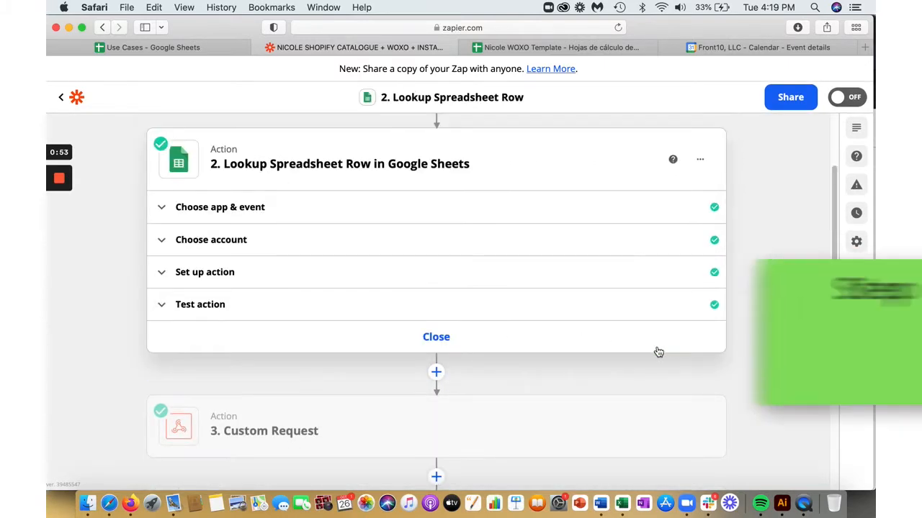
pyautogui.click(220, 209)
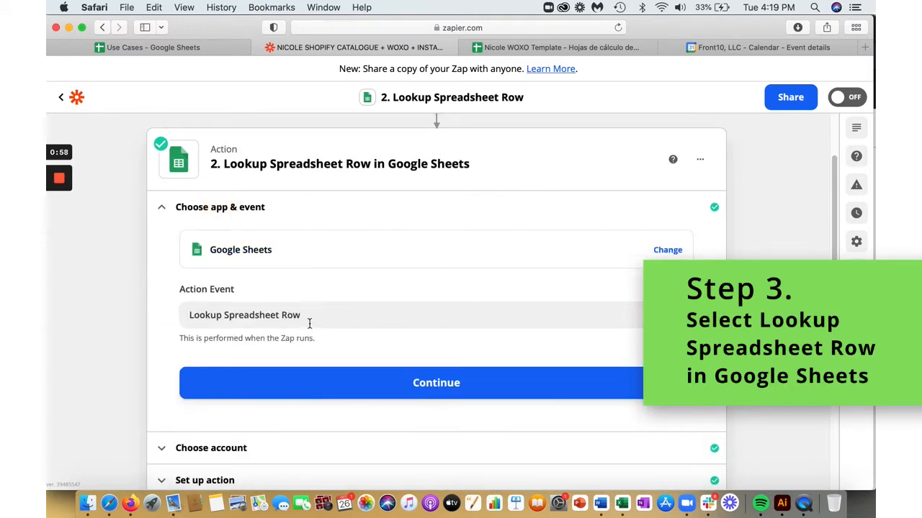
# Step: Examine the spreadsheet lookup's action setup, including the available Drive choices, spreadsheet, worksheet, lookup column and lookup value
pyautogui.scroll(-3, 344, 314)
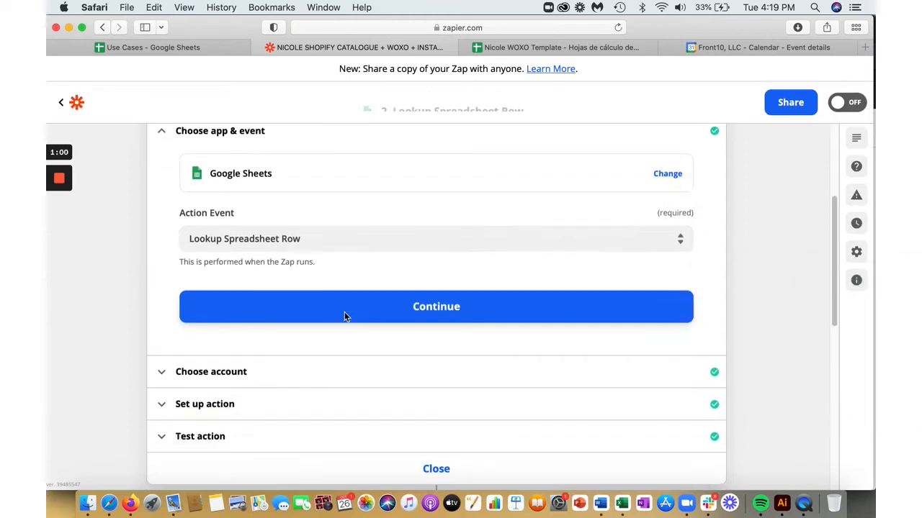
pyautogui.click(163, 395)
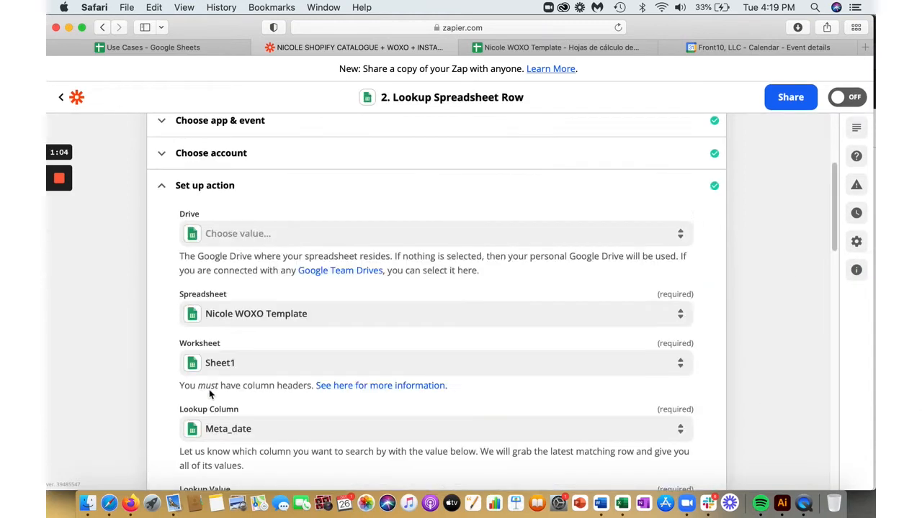
pyautogui.scroll(-2, 600, 270)
pyautogui.click(306, 192)
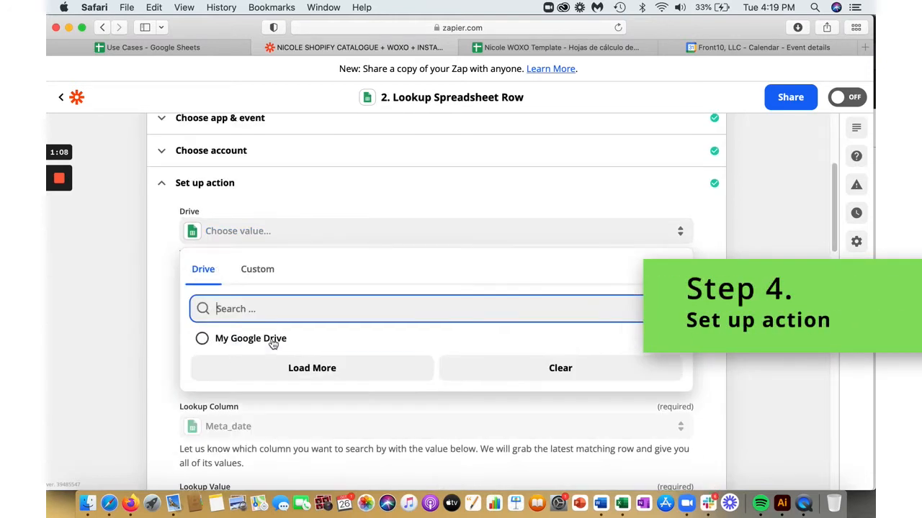
pyautogui.click(640, 239)
pyautogui.scroll(-2, 187, 285)
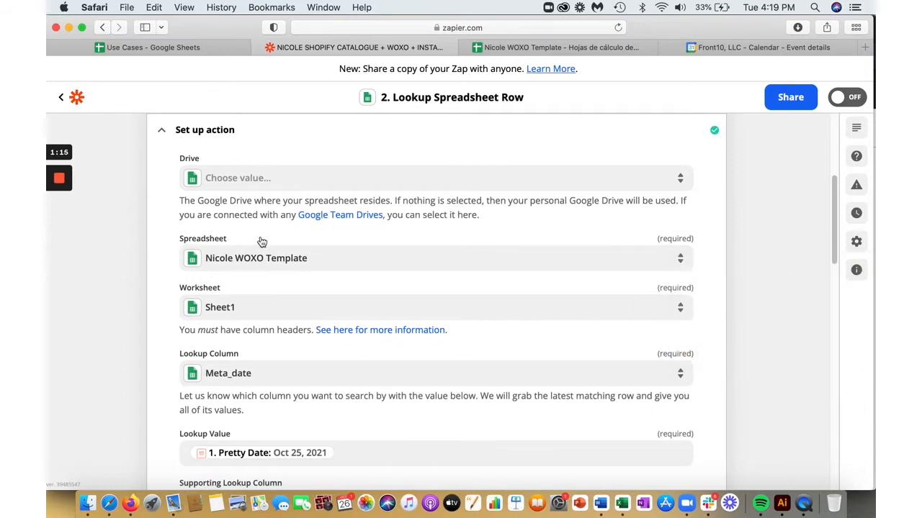
pyautogui.scroll(-1, 290, 307)
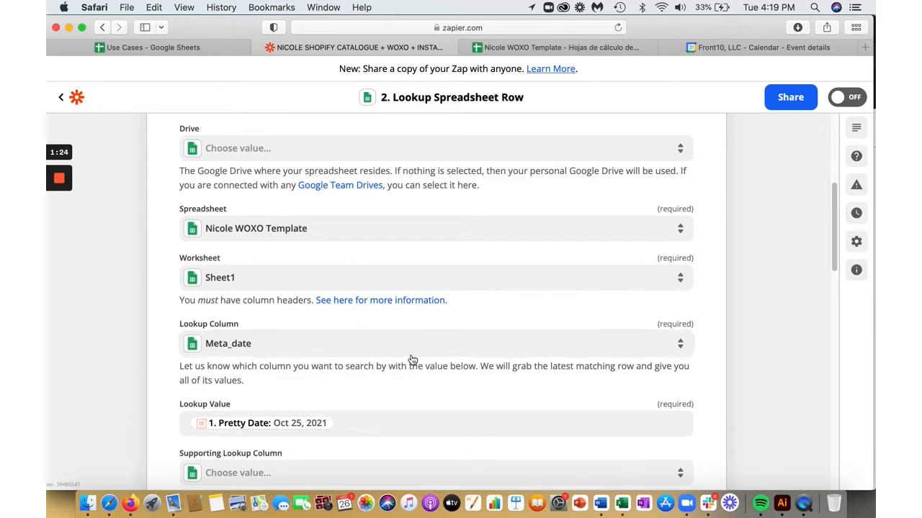
pyautogui.scroll(-3, 411, 360)
# Step: Open the Custom Request action and check its app and event selection
pyautogui.scroll(-8, 412, 360)
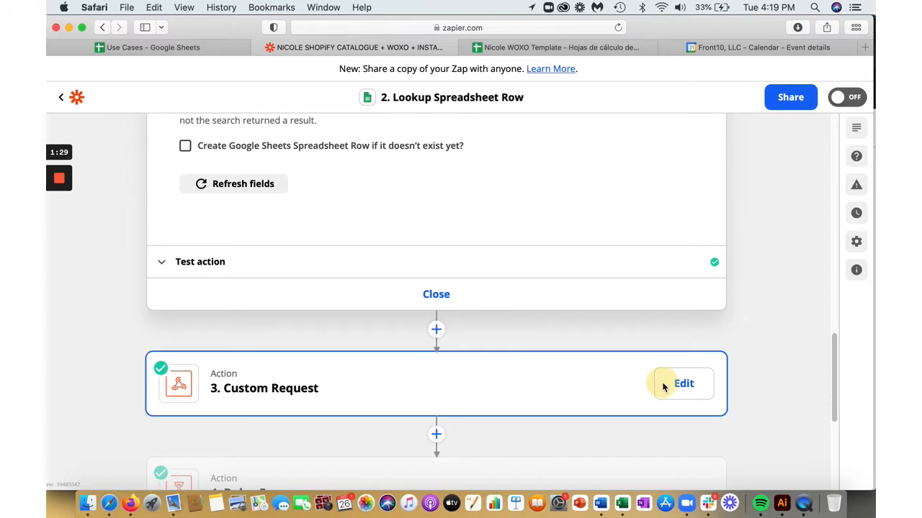
pyautogui.click(663, 387)
pyautogui.click(229, 215)
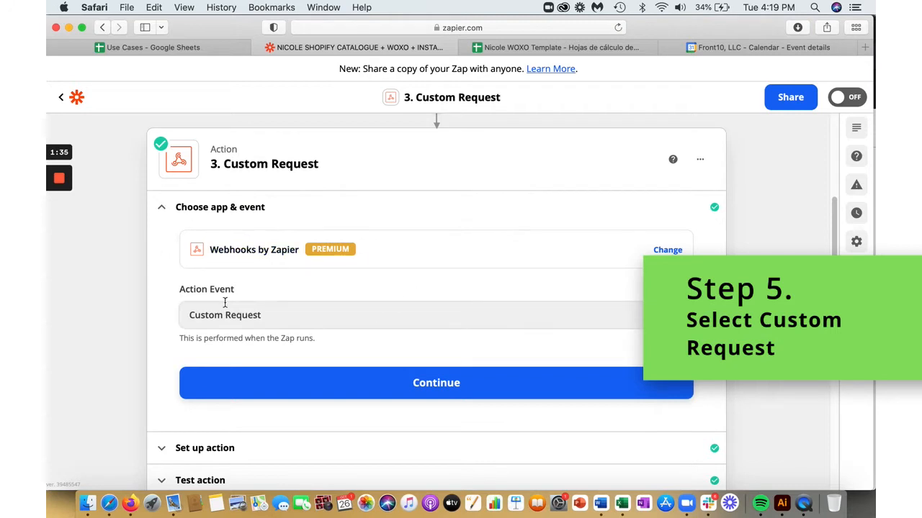
# Step: Examine the Custom Request's action setup, covering its method, URL, data pass-through, data body and headers
pyautogui.scroll(-3, 278, 292)
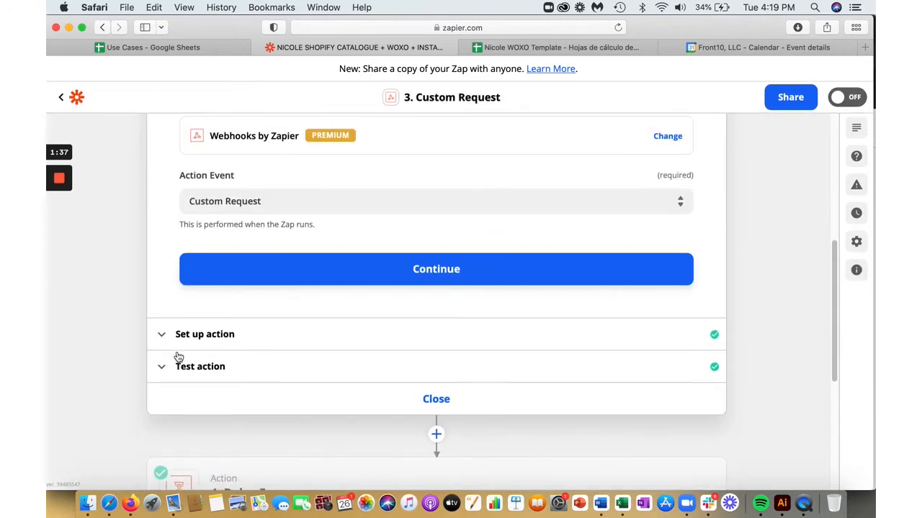
pyautogui.click(164, 336)
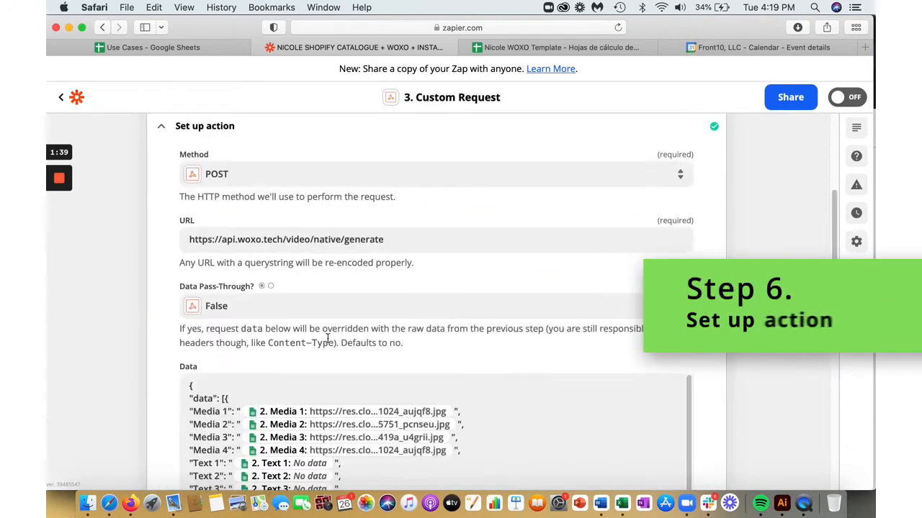
pyautogui.scroll(1, 379, 322)
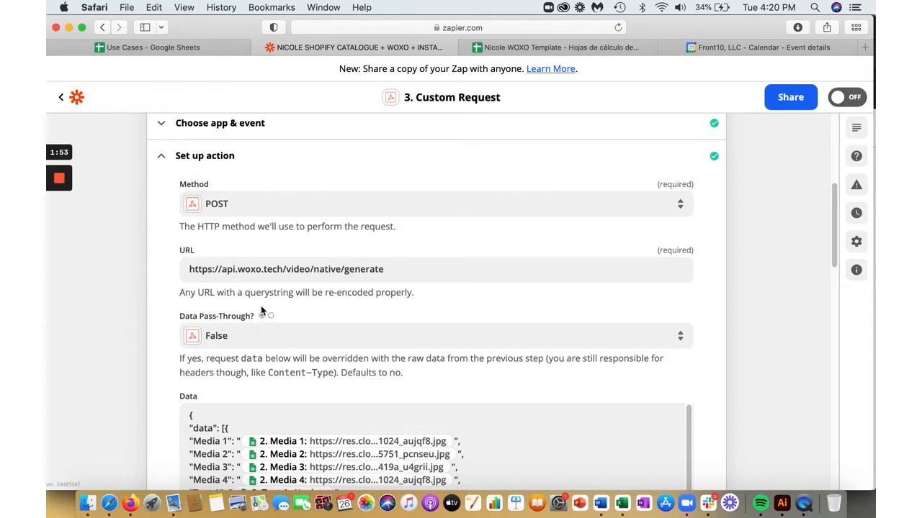
pyautogui.scroll(-3, 260, 306)
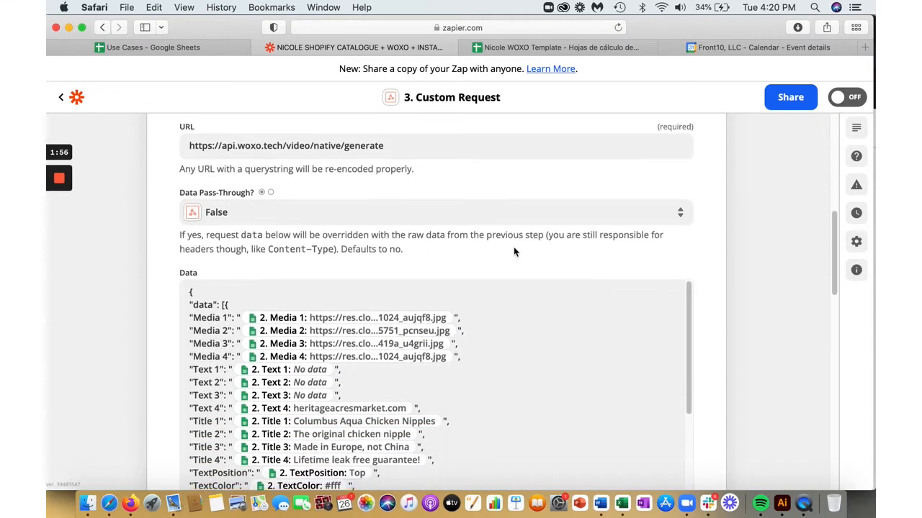
pyautogui.scroll(-3, 513, 252)
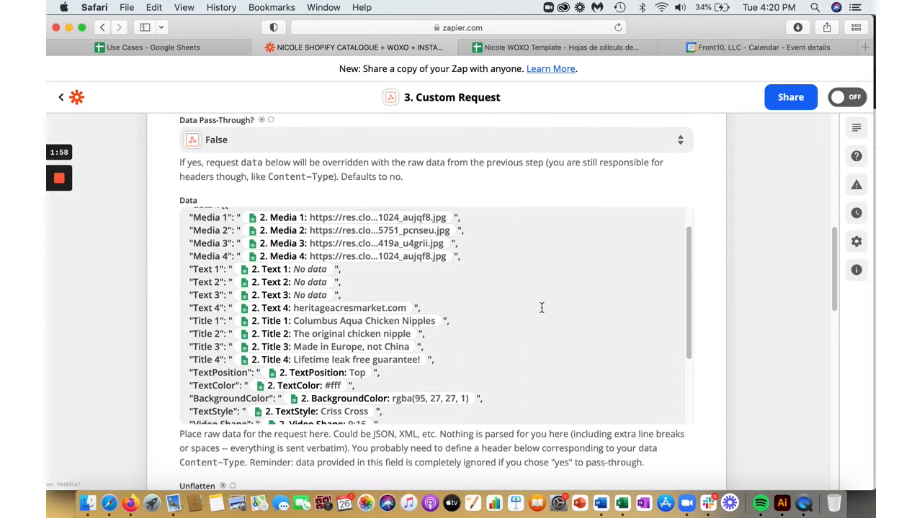
pyautogui.scroll(-5, 521, 328)
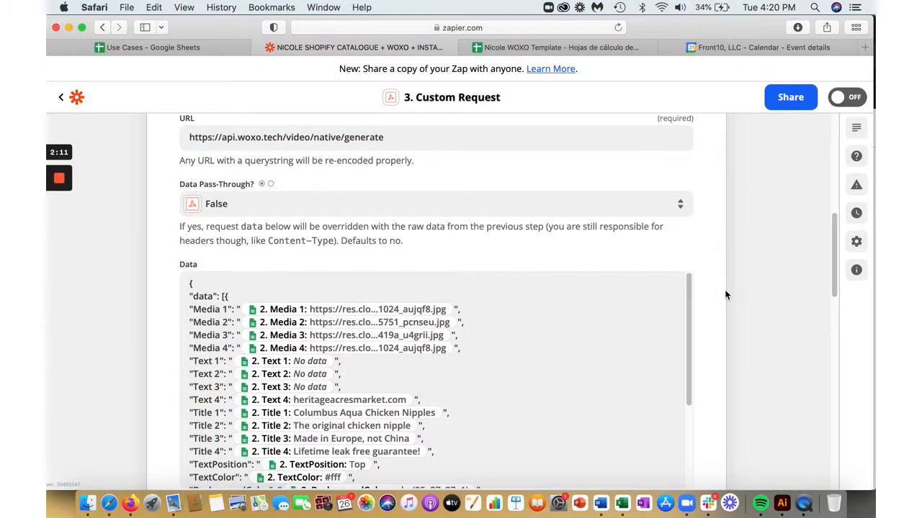
pyautogui.scroll(-4, 724, 289)
pyautogui.scroll(-10, 725, 295)
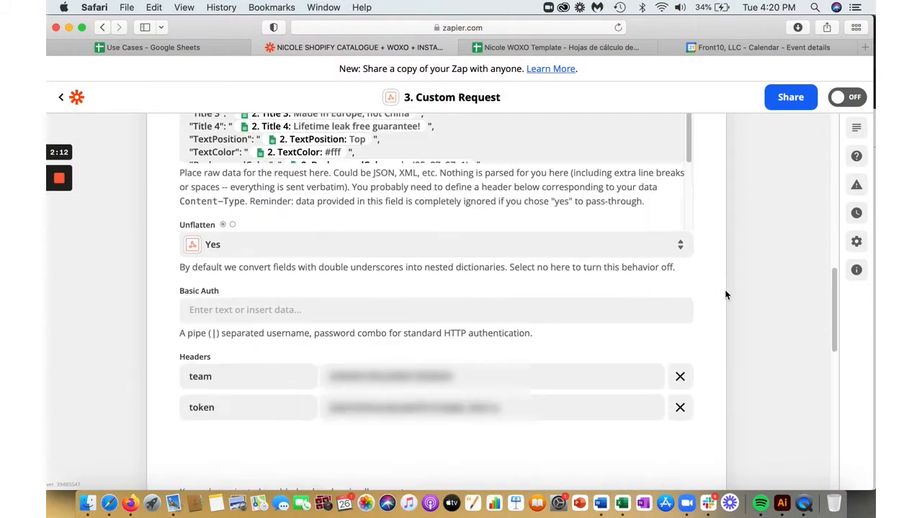
pyautogui.scroll(4, 725, 295)
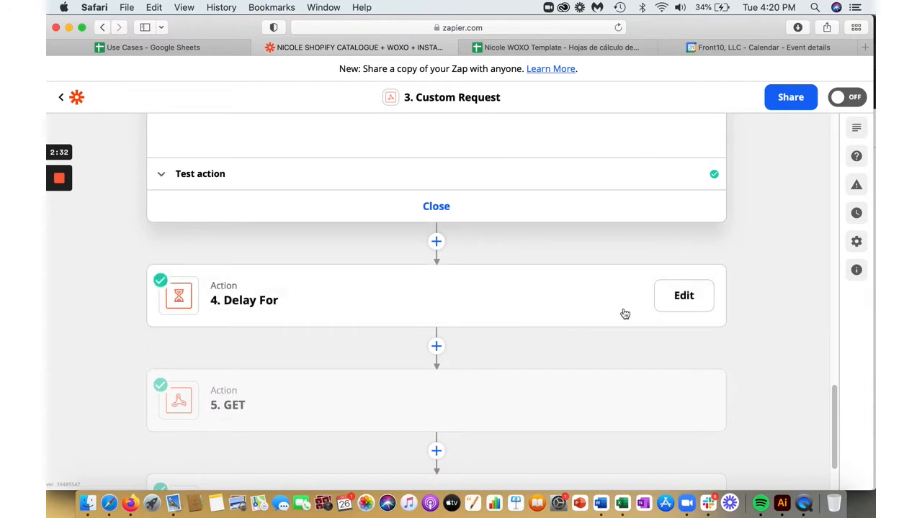
# Step: Open the Delay For action and review its app and event selection and its delay value and unit
pyautogui.click(425, 288)
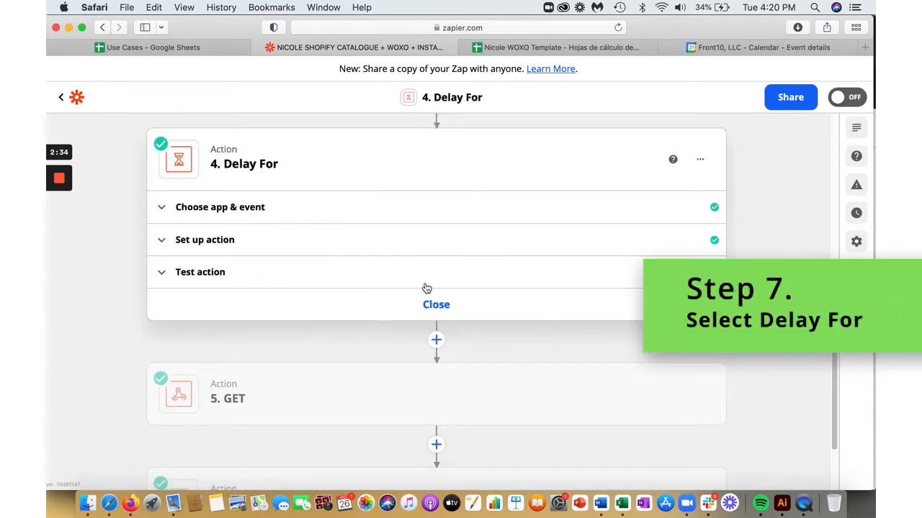
pyautogui.click(202, 209)
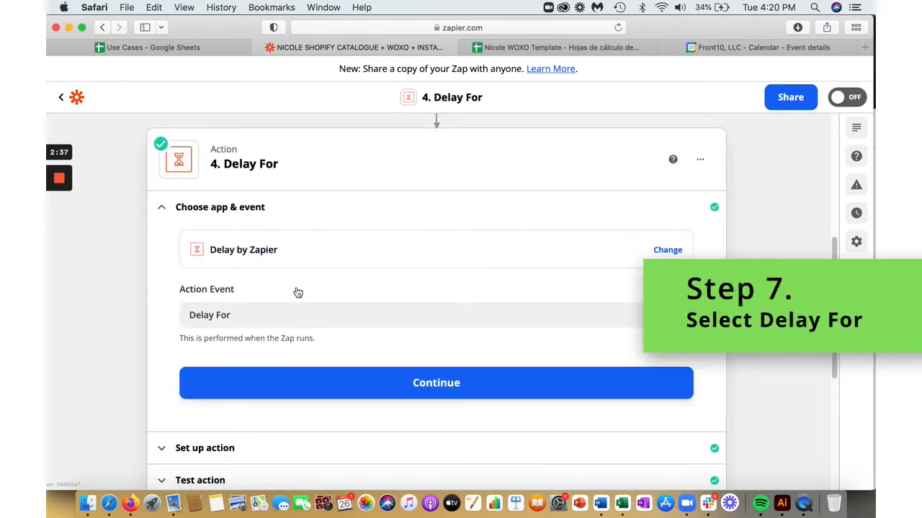
pyautogui.scroll(-3, 263, 290)
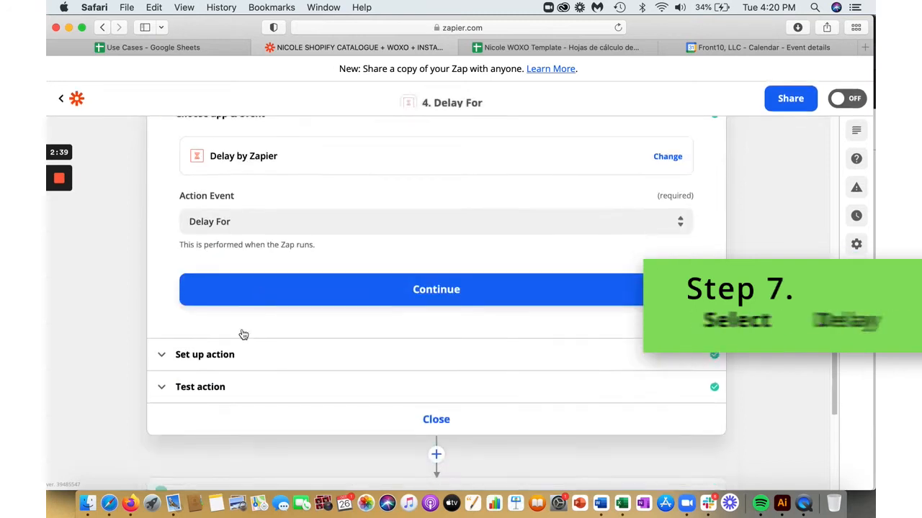
pyautogui.click(173, 363)
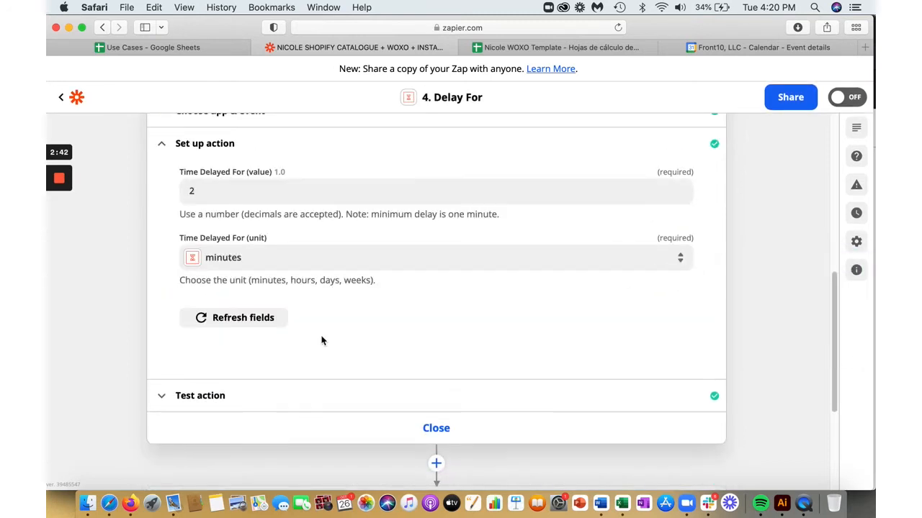
pyautogui.scroll(-2, 281, 288)
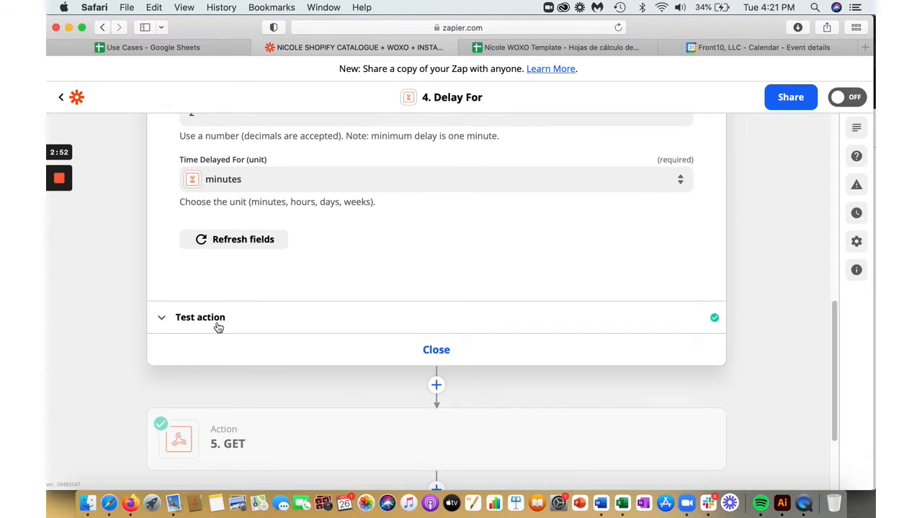
# Step: Open the GET action, check its app and event selection, and show its action setup
pyautogui.scroll(-2, 218, 328)
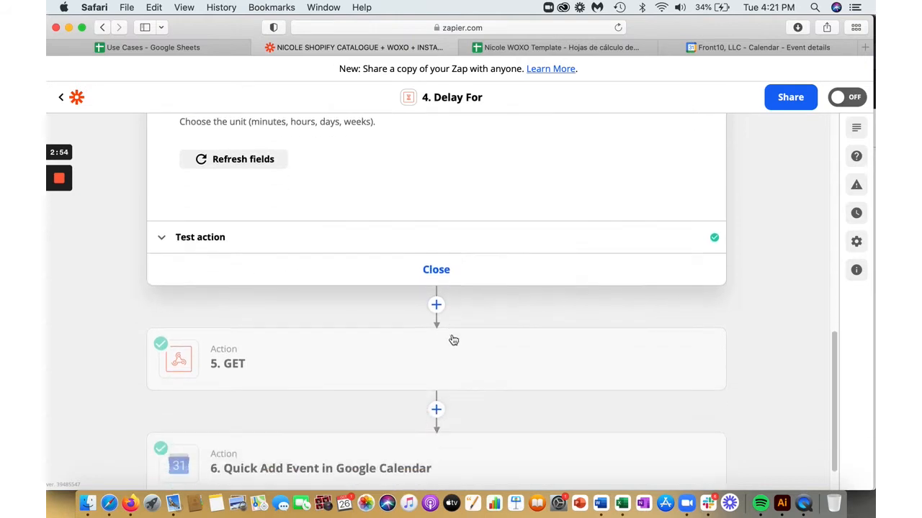
pyautogui.click(522, 344)
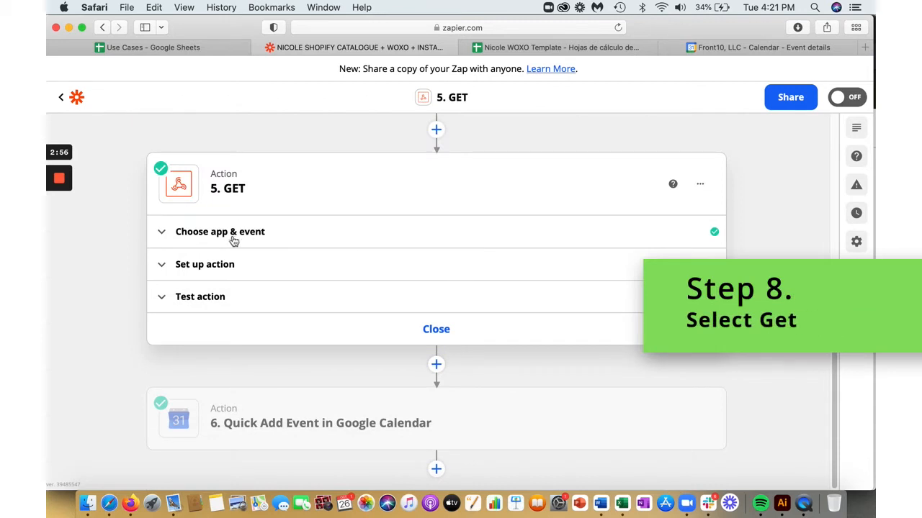
pyautogui.click(233, 238)
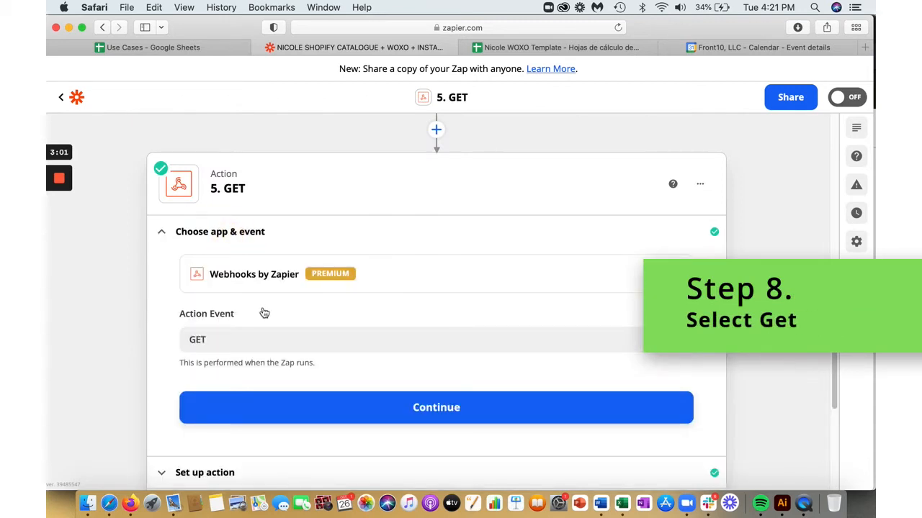
pyautogui.scroll(-5, 319, 305)
pyautogui.click(175, 328)
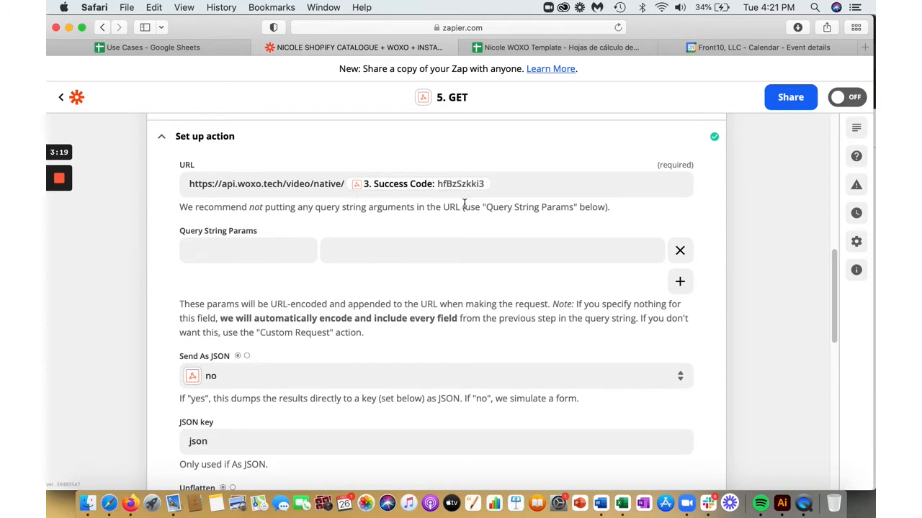
# Step: View the Custom Request output fields available for insertion in the GET action's URL, leaving the URL as it is
pyautogui.click(509, 185)
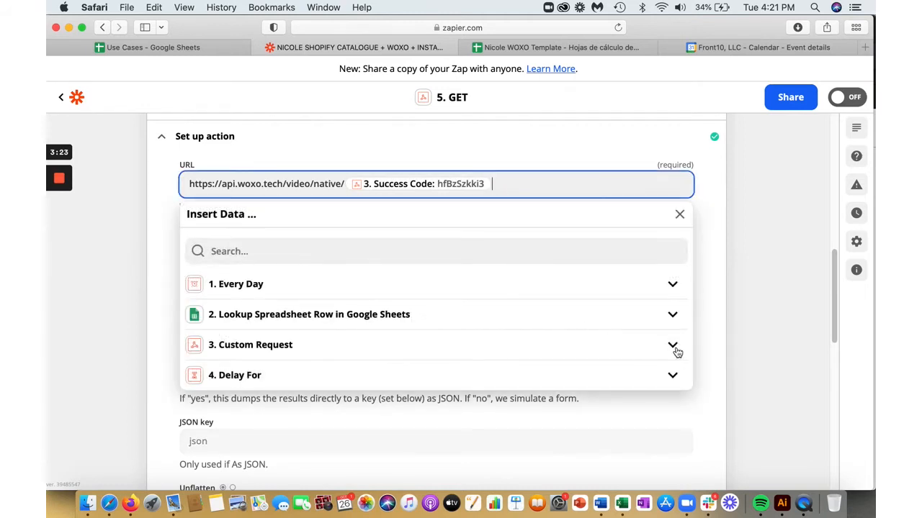
pyautogui.click(673, 347)
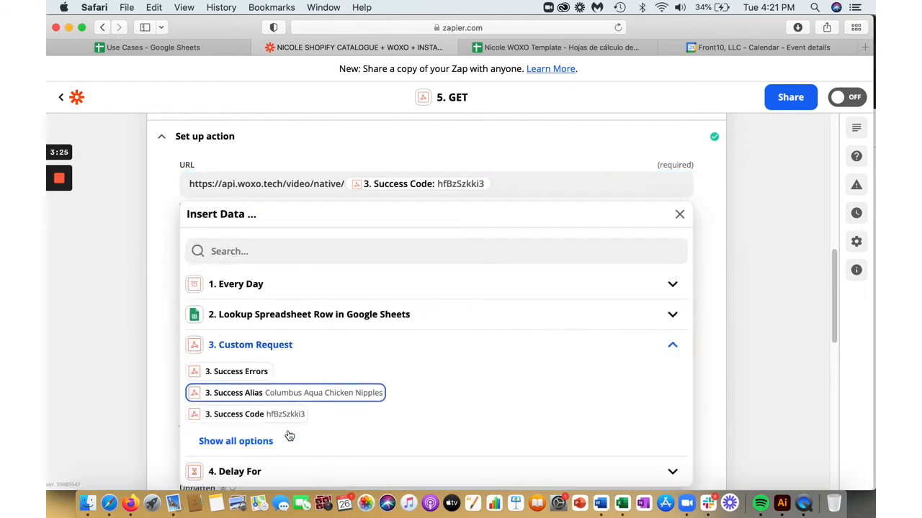
pyautogui.click(750, 214)
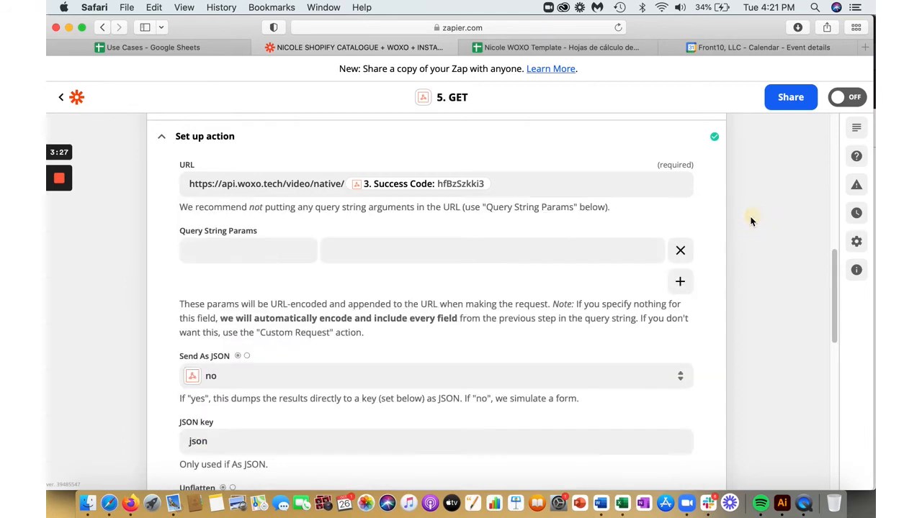
# Step: Examine the GET action's JSON, unflatten, basic authentication and header settings
pyautogui.scroll(-2, 689, 269)
pyautogui.scroll(-3, 689, 269)
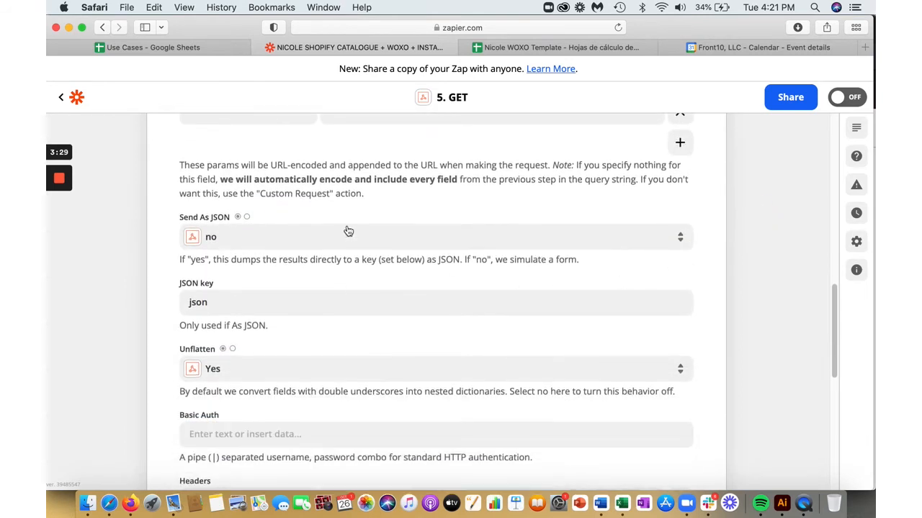
pyautogui.scroll(-2, 392, 371)
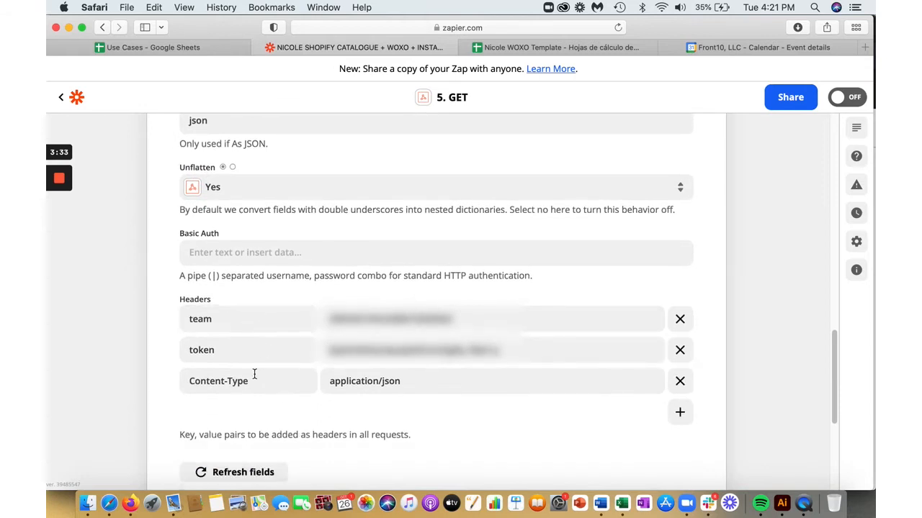
# Step: Open the Quick Add Event in Google Calendar action and review its app and action event selection
pyautogui.scroll(-4, 446, 380)
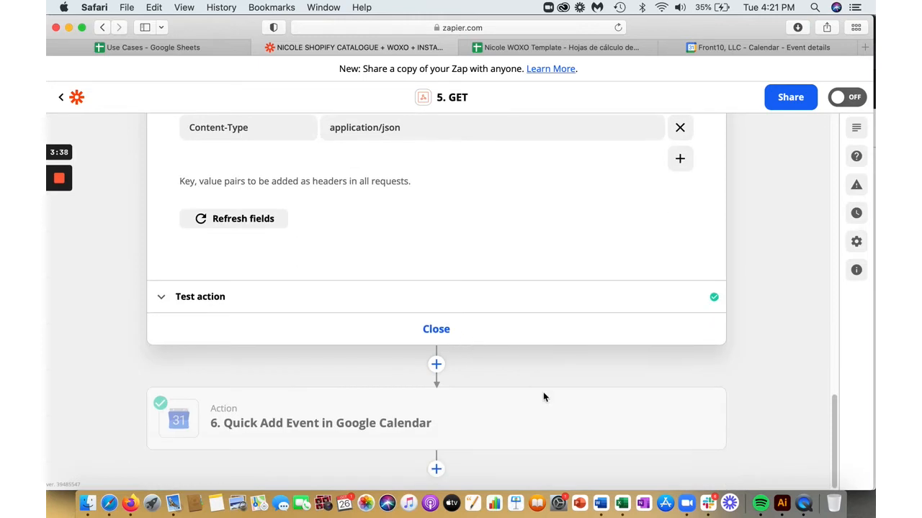
pyautogui.click(543, 404)
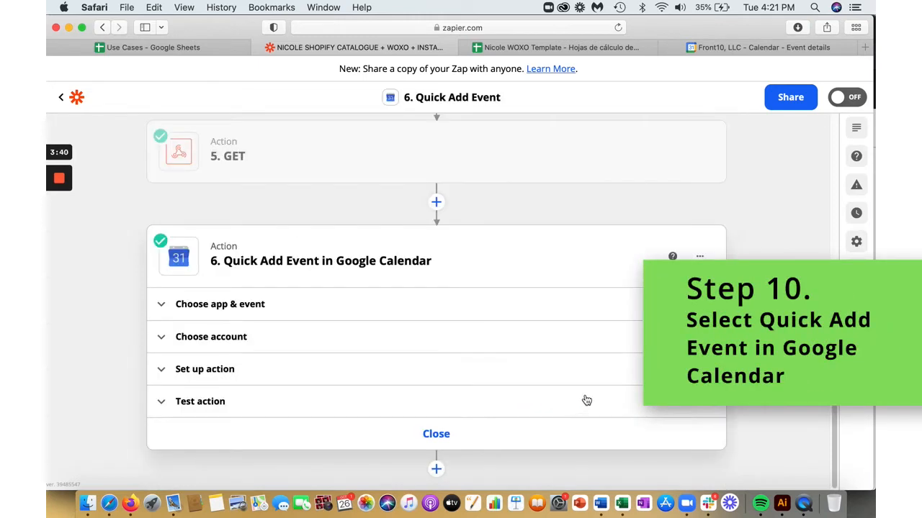
pyautogui.click(220, 305)
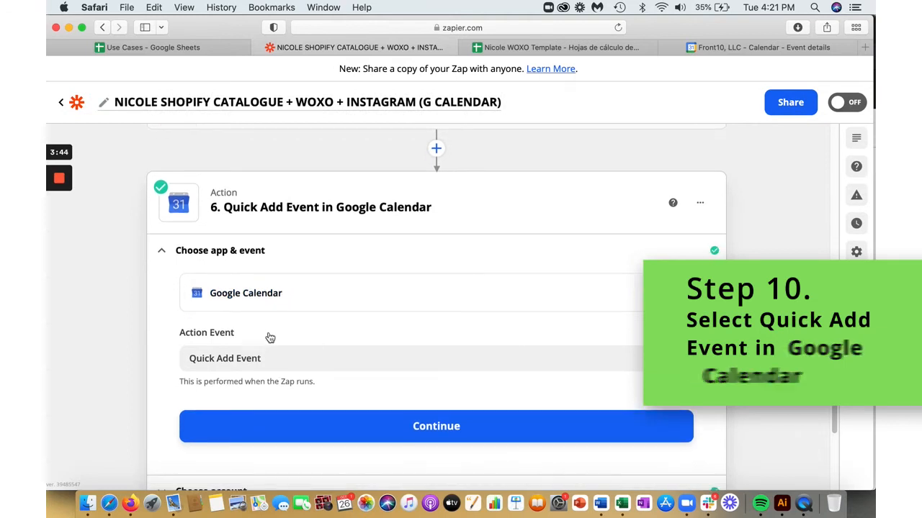
pyautogui.scroll(-3, 334, 326)
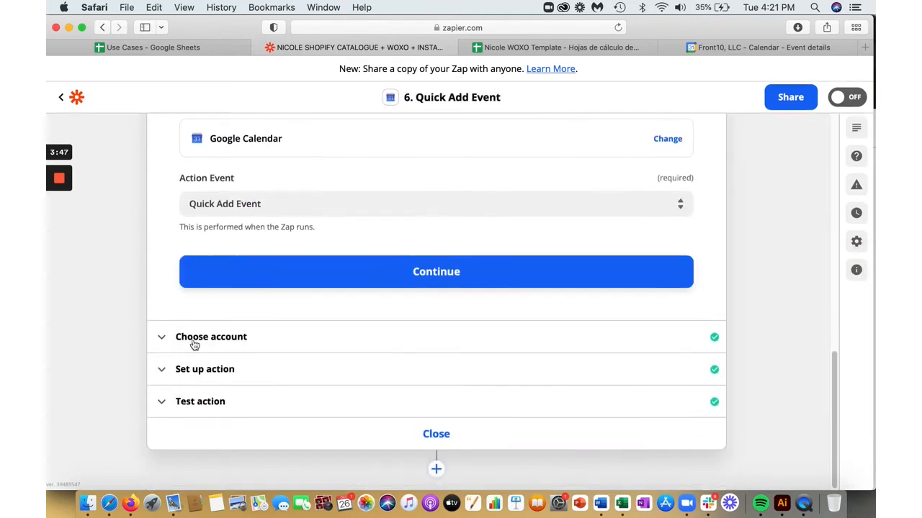
# Step: Review the Quick Add Event action's calendar, event description and attendee settings, and view its test data
pyautogui.click(164, 371)
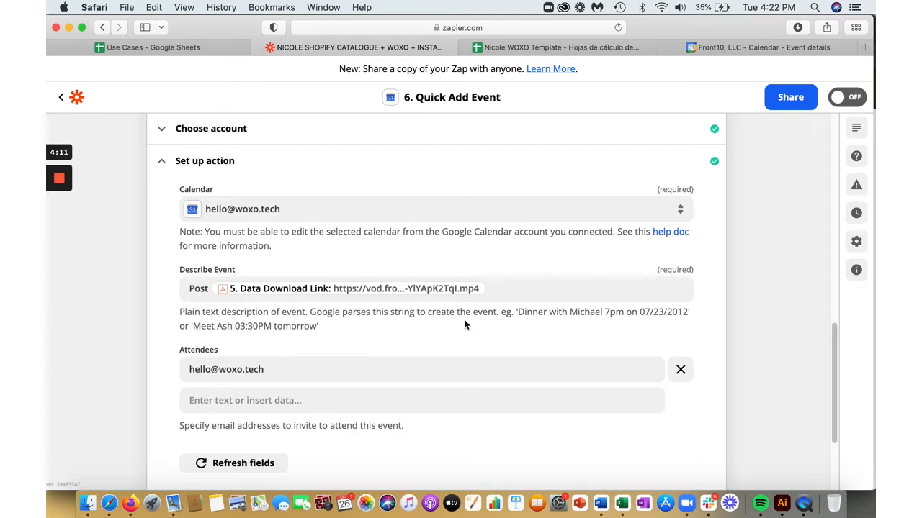
pyautogui.scroll(-1, 287, 285)
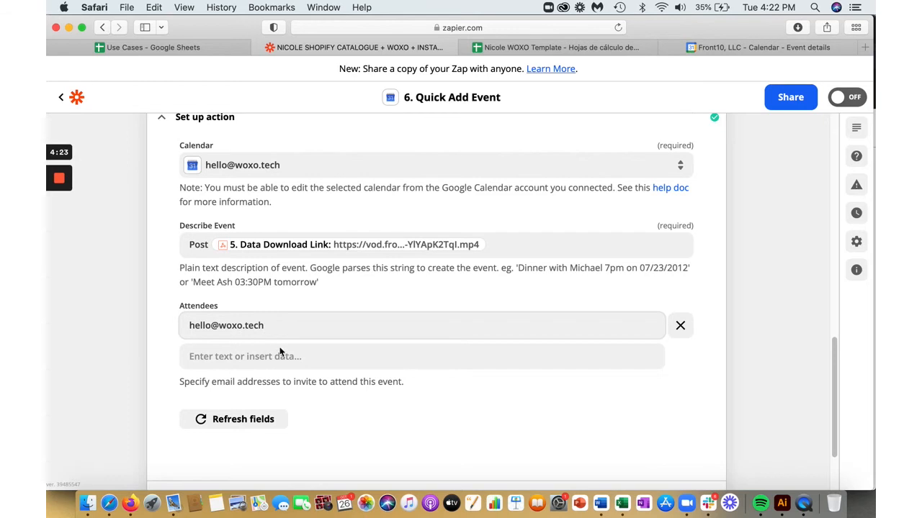
pyautogui.scroll(-3, 383, 377)
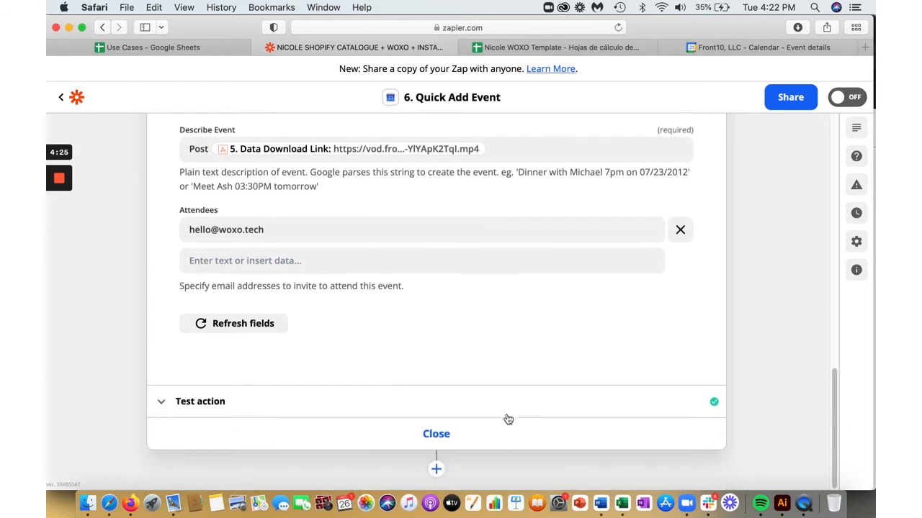
pyautogui.click(207, 407)
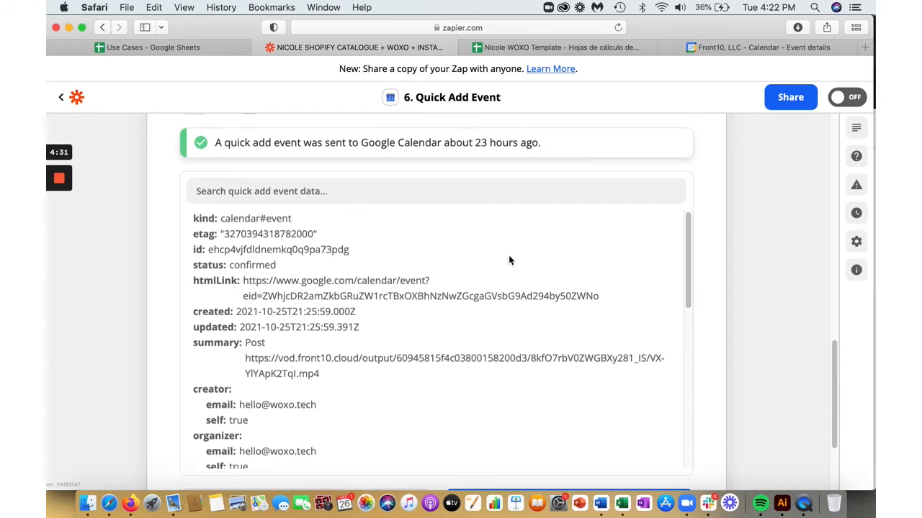
# Step: Switch to the Google Calendar event, copy the video link after "Post" in its title, and load it in a new browser tab
pyautogui.click(756, 48)
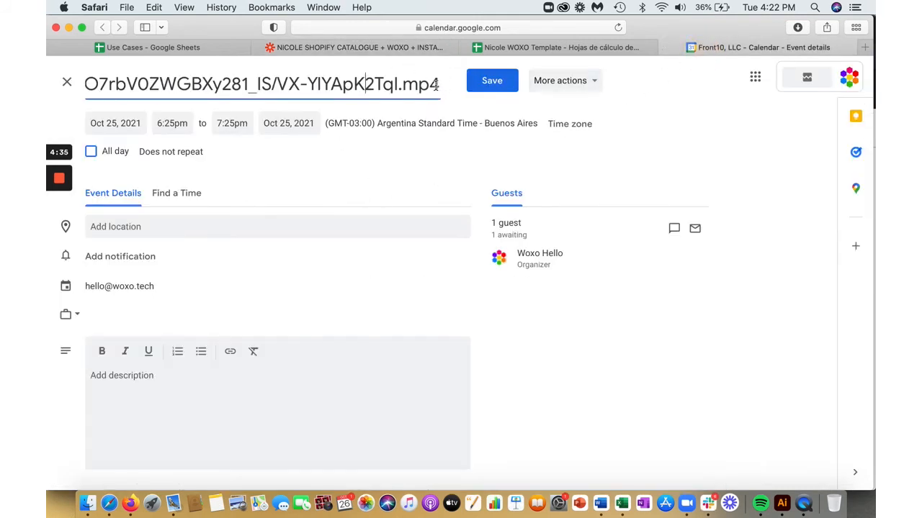
pyautogui.moveTo(281, 85); pyautogui.dragTo(47, 75)
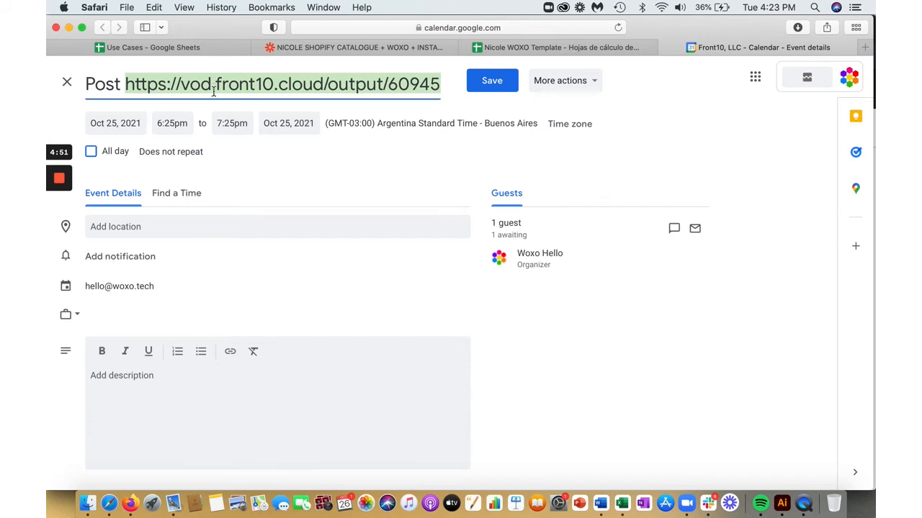
pyautogui.click(866, 48)
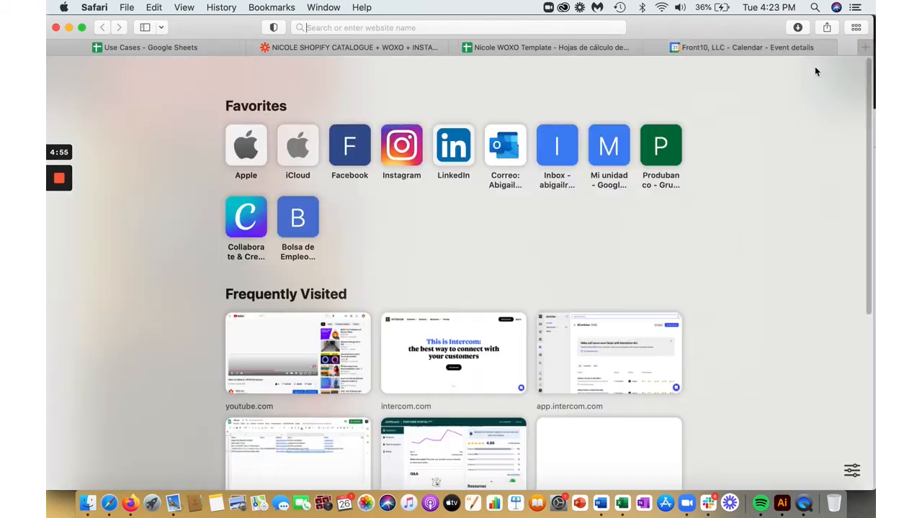
pyautogui.press('super+v')
pyautogui.press('Return')
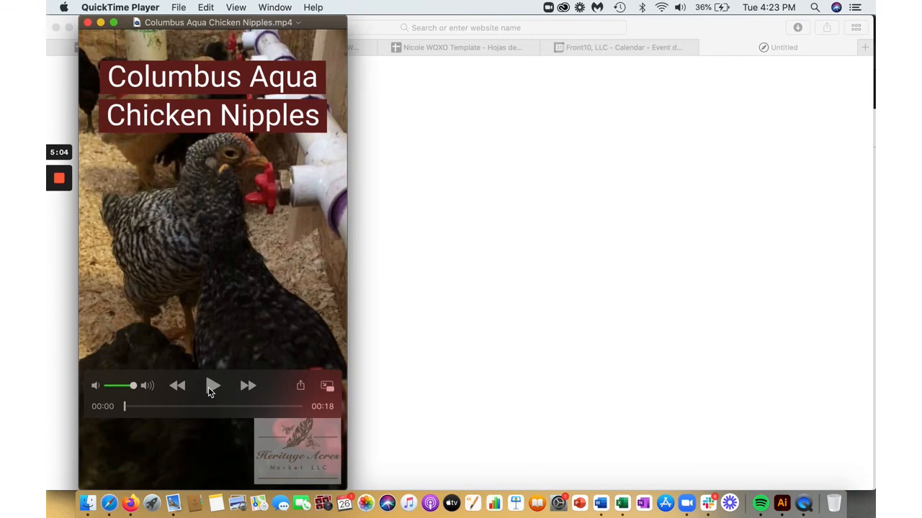
# Step: Play the downloaded Columbus Aqua Chicken Nipples.mp4 video in QuickTime Player and raise the system volume
pyautogui.click(212, 386)
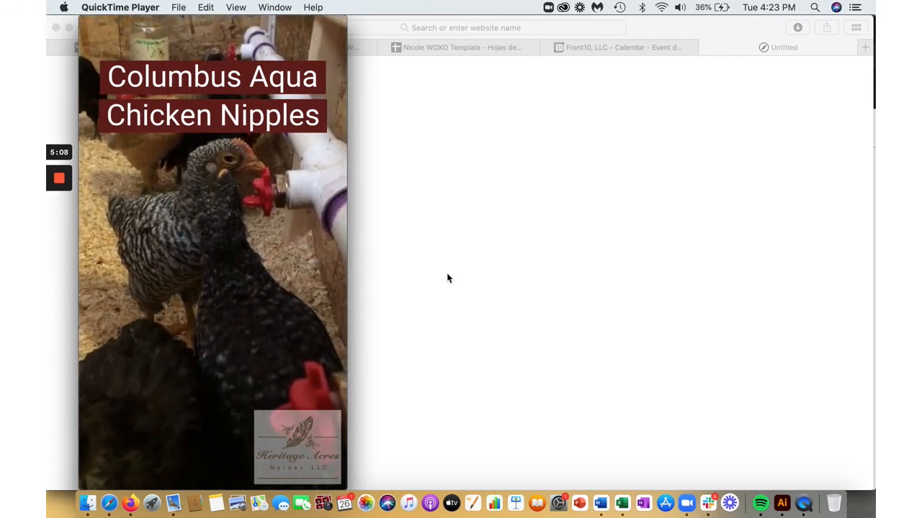
pyautogui.press('XF86AudioRaiseVolume')
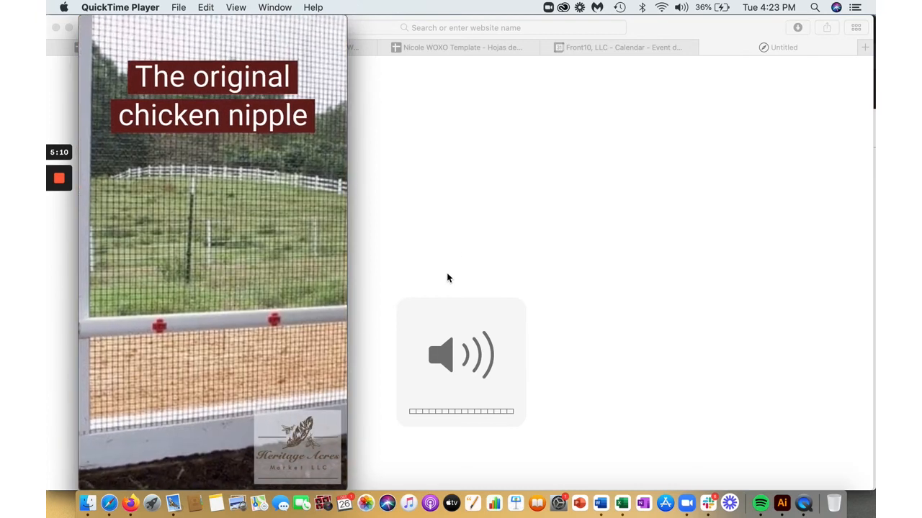